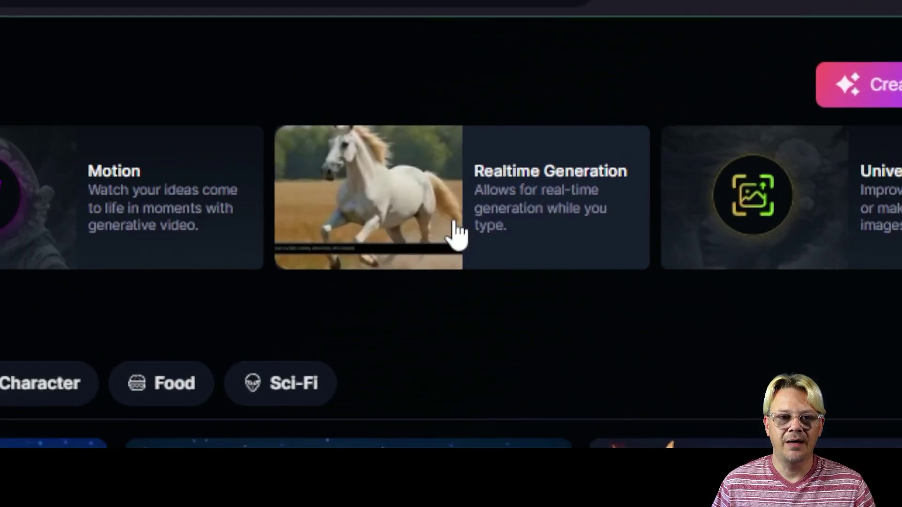
Step: Open Realtime Gen from the Realtime Generation card on the Leonardo.Ai home page
{"action": "left_click", "coordinate": [689, 76]}
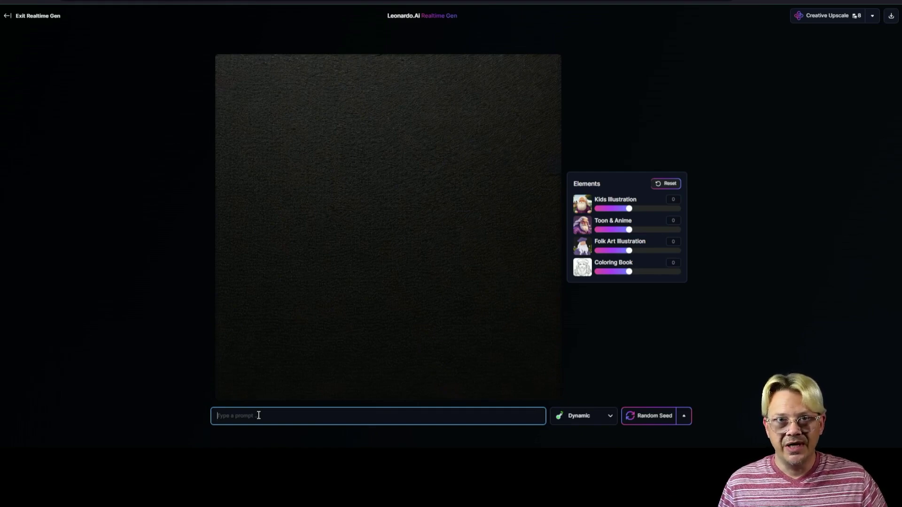
Step: Type the prompt 'a giraffe riding a motorcycle speeding through town'
{"action": "type", "text": "a"}
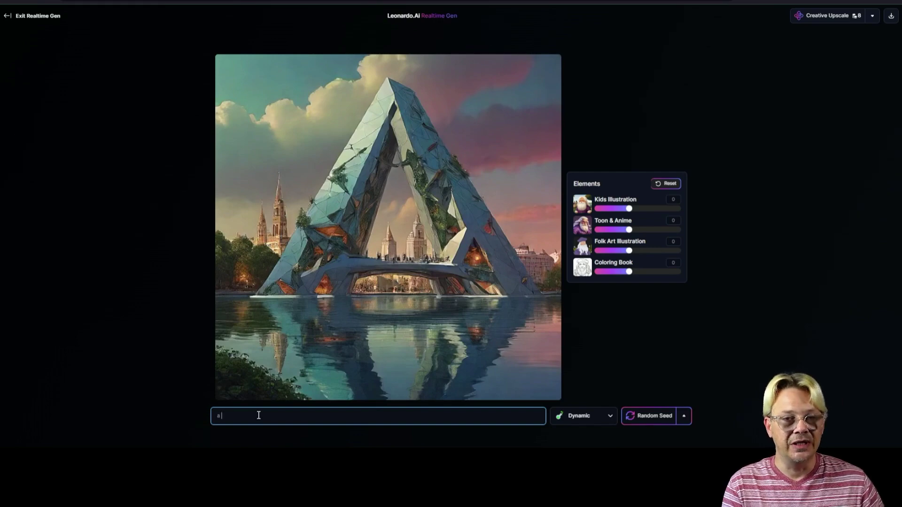
{"action": "type", "text": "giraffe"}
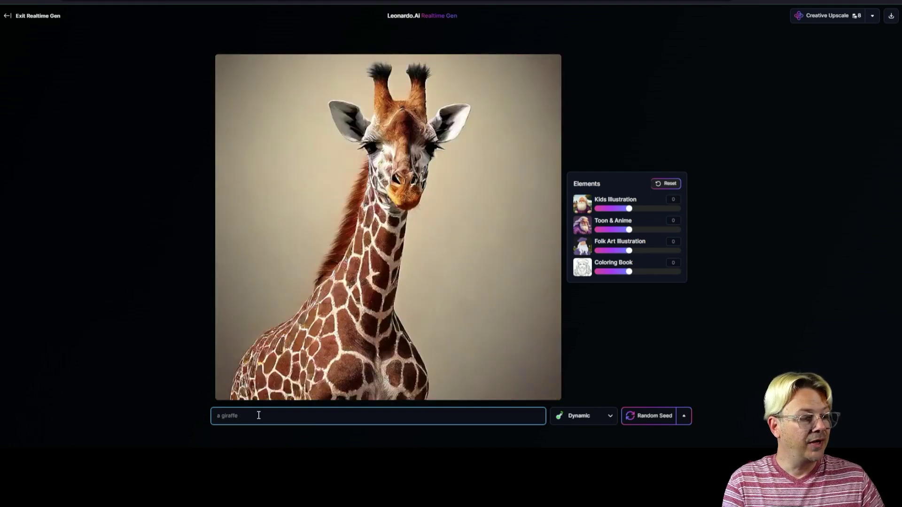
{"action": "type", "text": "riding"}
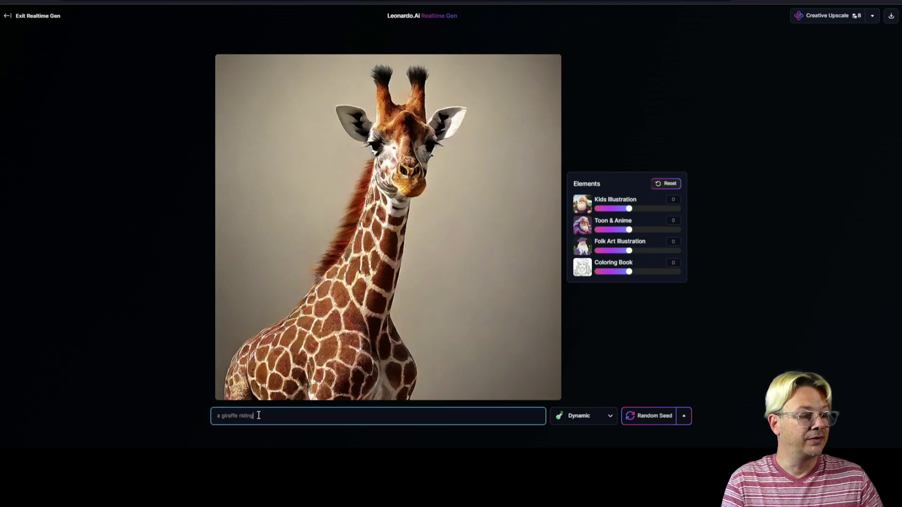
{"action": "type", "text": " a motorcycle"}
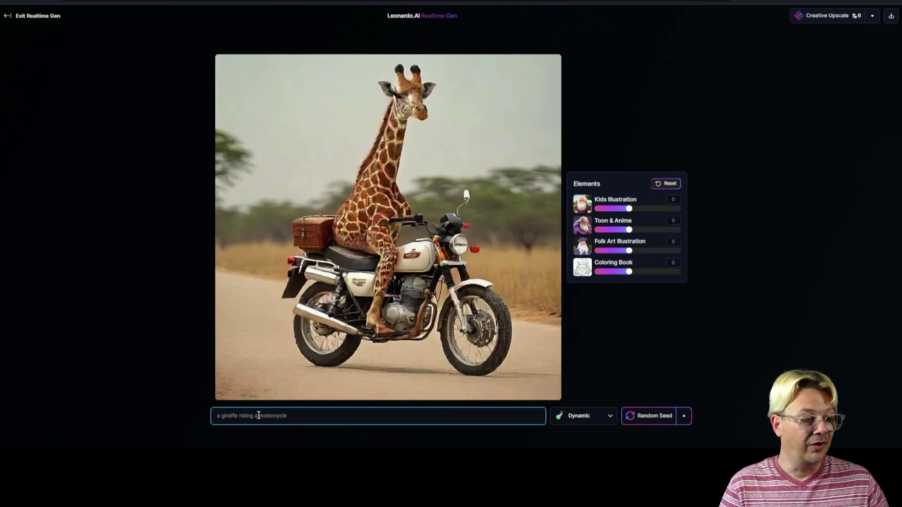
{"action": "type", "text": " speeding through town"}
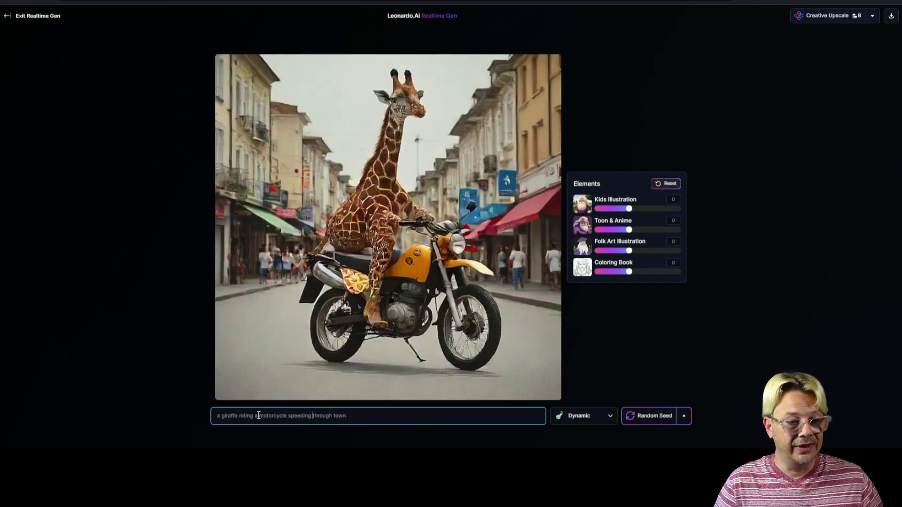
Step: Reword the prompt to 'a giraffe speeding down the road on a motorcycle'
{"action": "key", "text": "ctrl+shift+Right"}
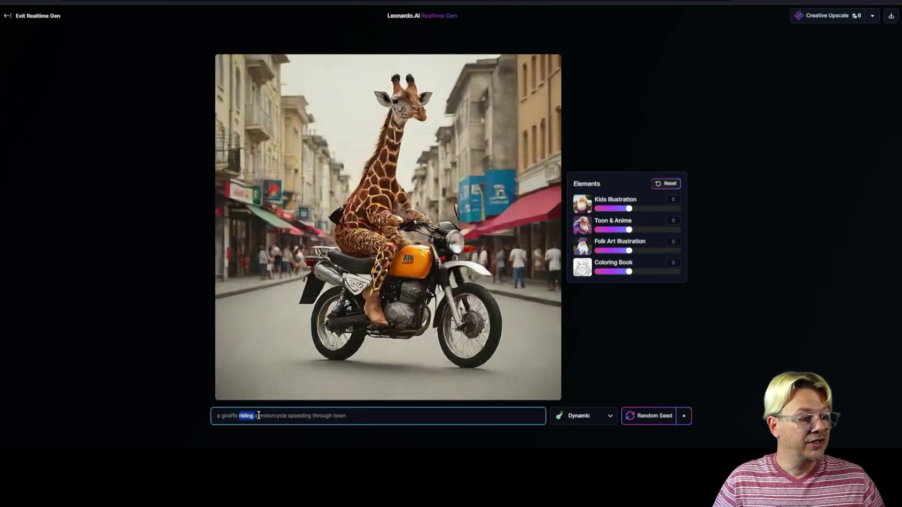
{"action": "key", "text": "ctrl+shift+Right"}
{"action": "key", "text": "ctrl+shift+Right"}
{"action": "key", "text": "ctrl+shift+Right"}
{"action": "key", "text": "ctrl+shift+Left"}
{"action": "key", "text": "BackSpace"}
{"action": "key", "text": "ctrl+Right"}
{"action": "key", "text": "ctrl+Right"}
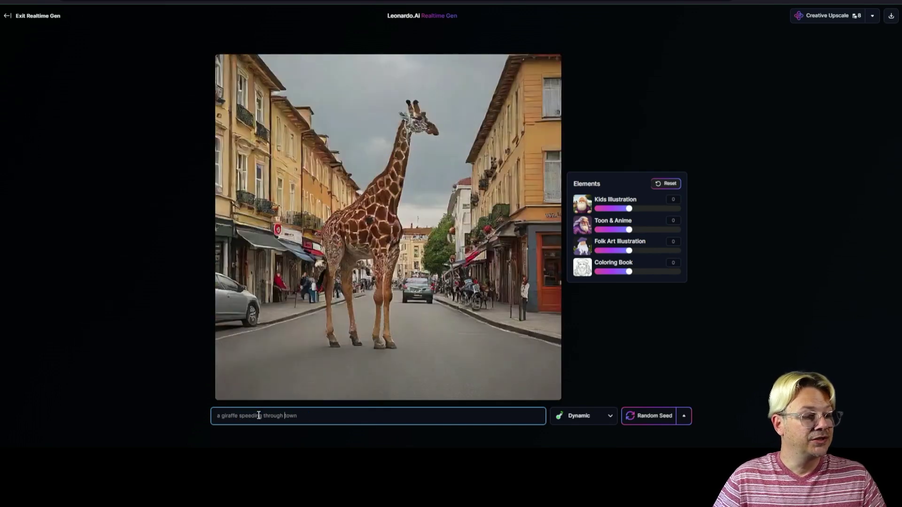
{"action": "type", "text": "on a motorcycle"}
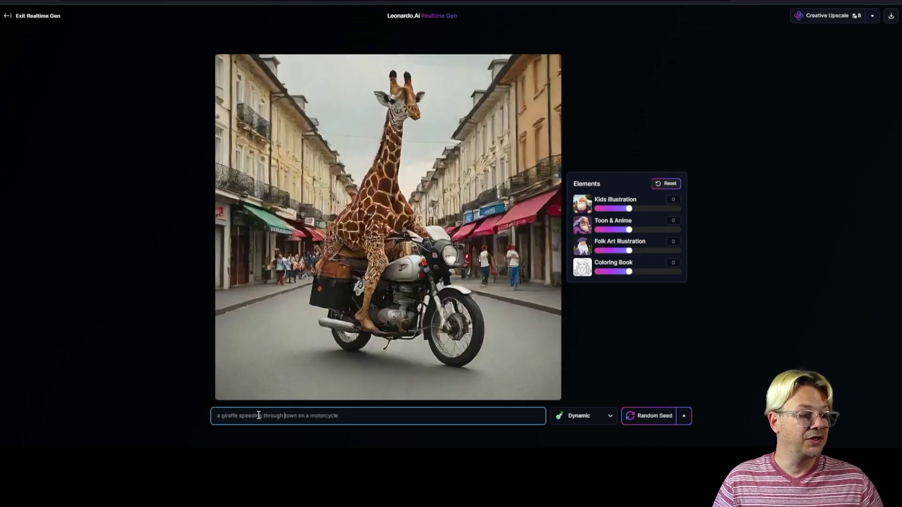
{"action": "key", "text": "ctrl+shift+Right"}
{"action": "key", "text": "ctrl+shift+Right"}
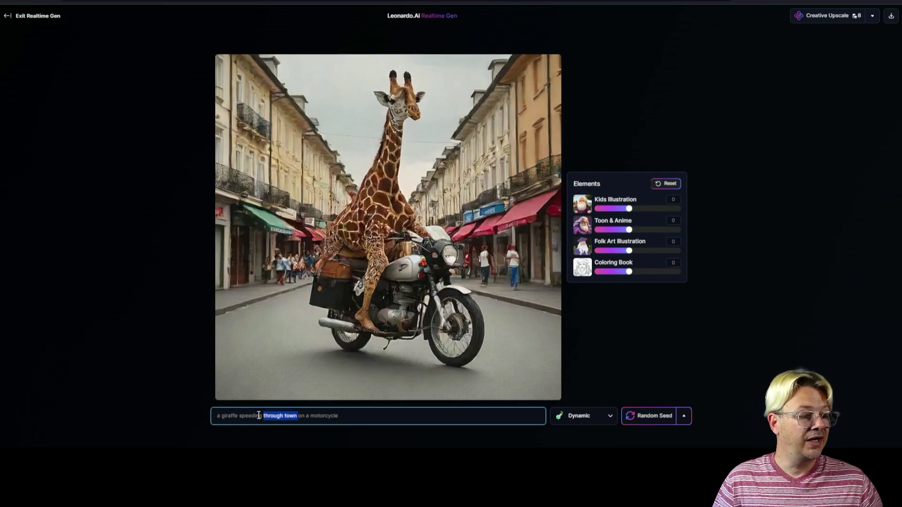
{"action": "type", "text": "down the roa"}
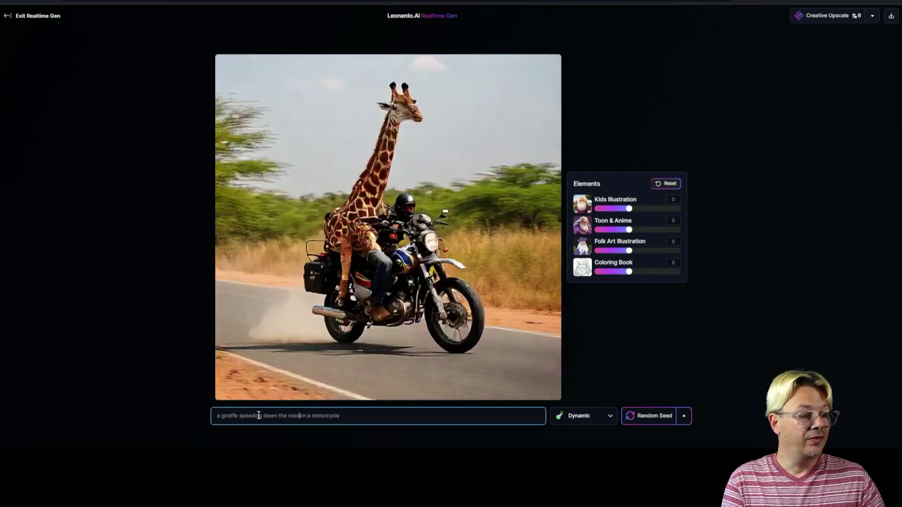
{"action": "type", "text": "d"}
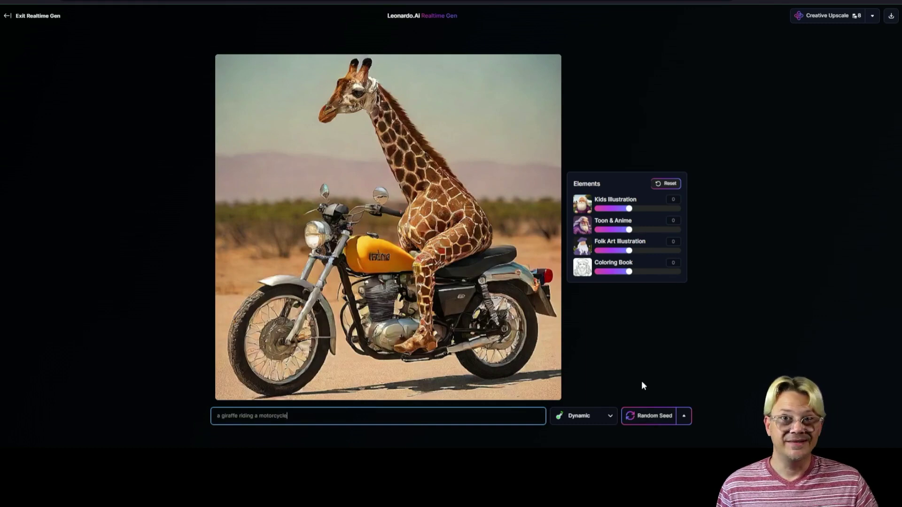
Step: Reroll the giraffe image's seed twice and make the motorcycle red
{"action": "left_click", "coordinate": [641, 421]}
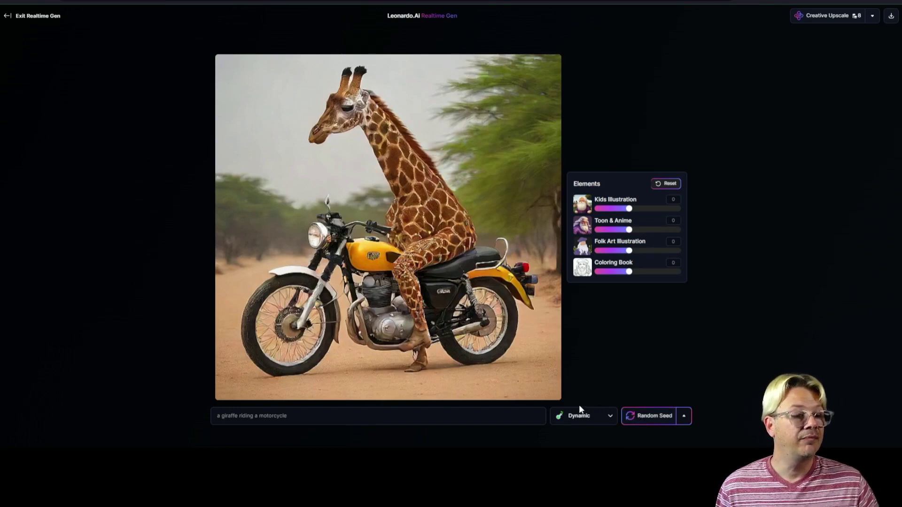
{"action": "left_click", "coordinate": [634, 421]}
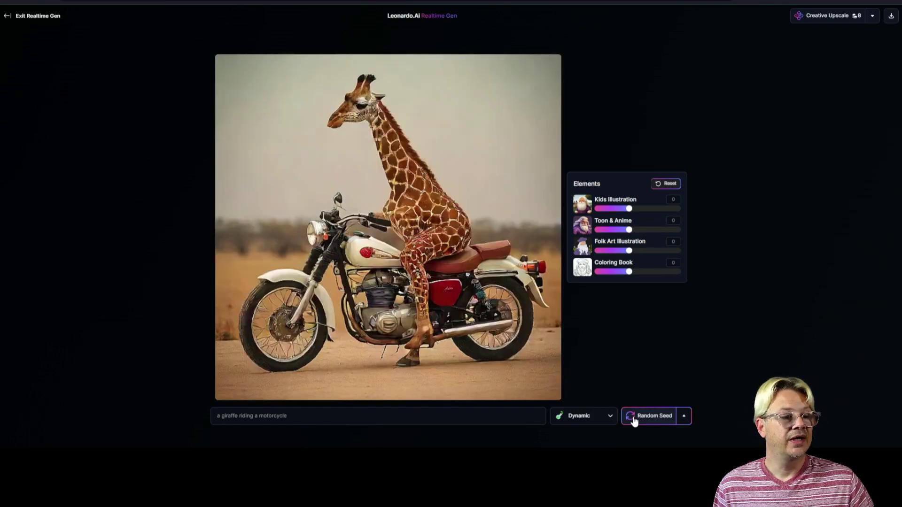
{"action": "left_click", "coordinate": [260, 416]}
{"action": "type", "text": "red"}
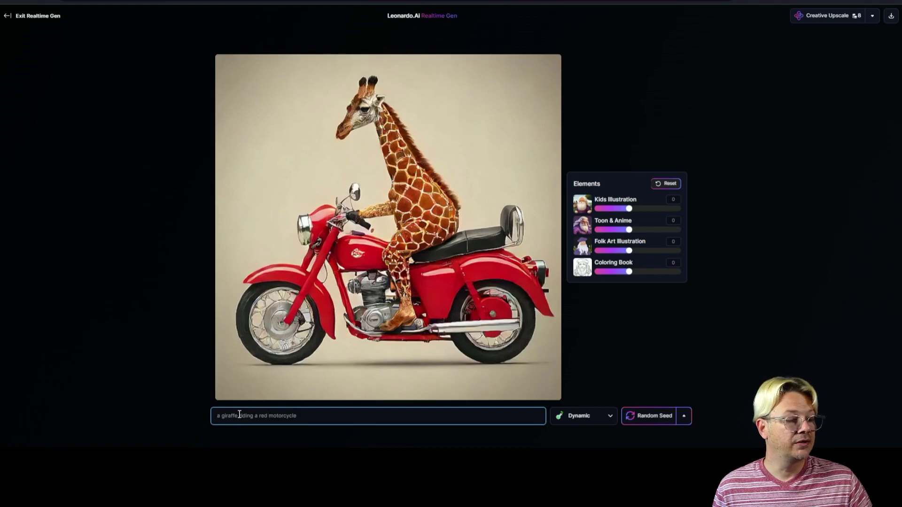
Step: Add 'wearing sunglasses' to the prompt, then replace the whole prompt with 'a house'
{"action": "type", "text": "wearing sunglasses"}
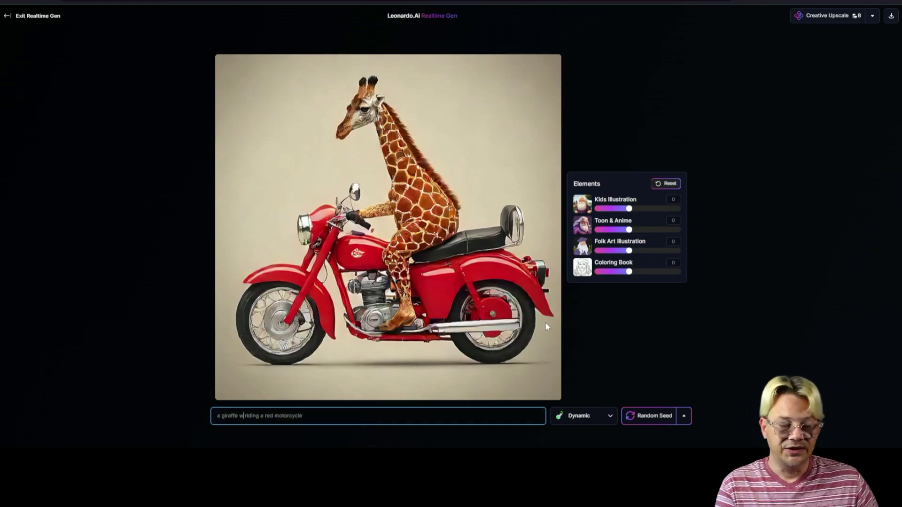
{"action": "key", "text": "BackSpace"}
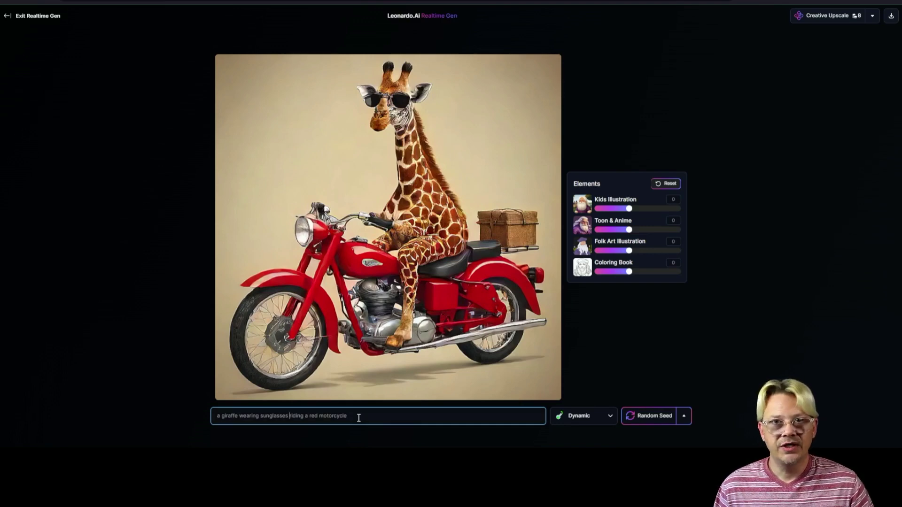
{"action": "left_click_drag", "start_coordinate": [358, 418], "coordinate": [173, 420]}
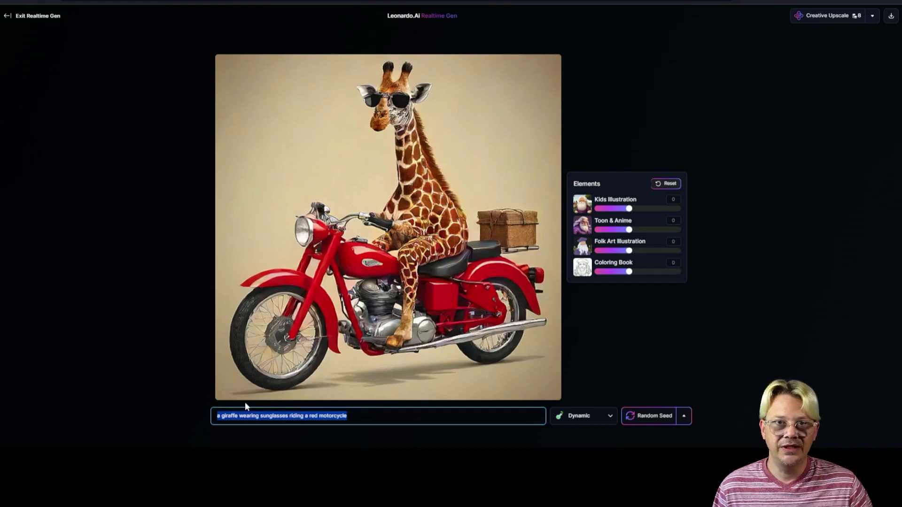
{"action": "type", "text": "a house"}
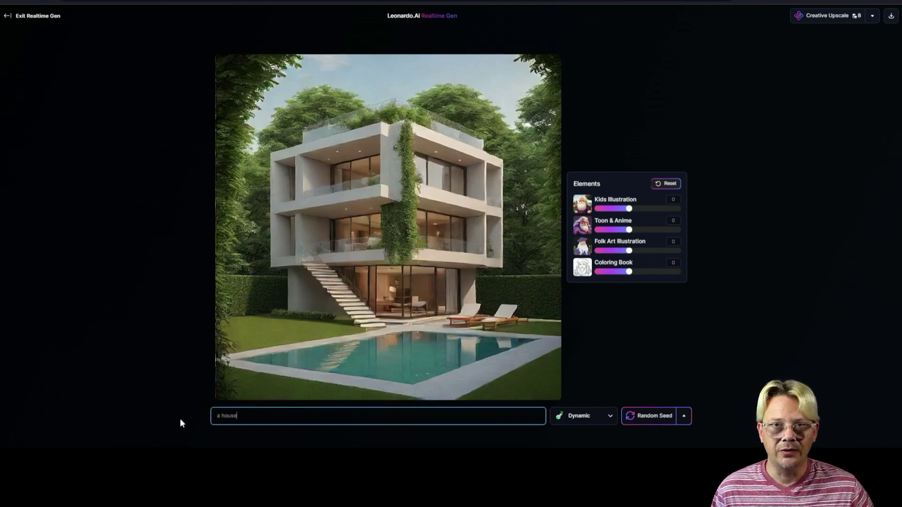
Step: Make it 'a modest midwestern house', Creative Upscale it, then paste 'a cat and a dog are friends'
{"action": "type", "text": "mode"}
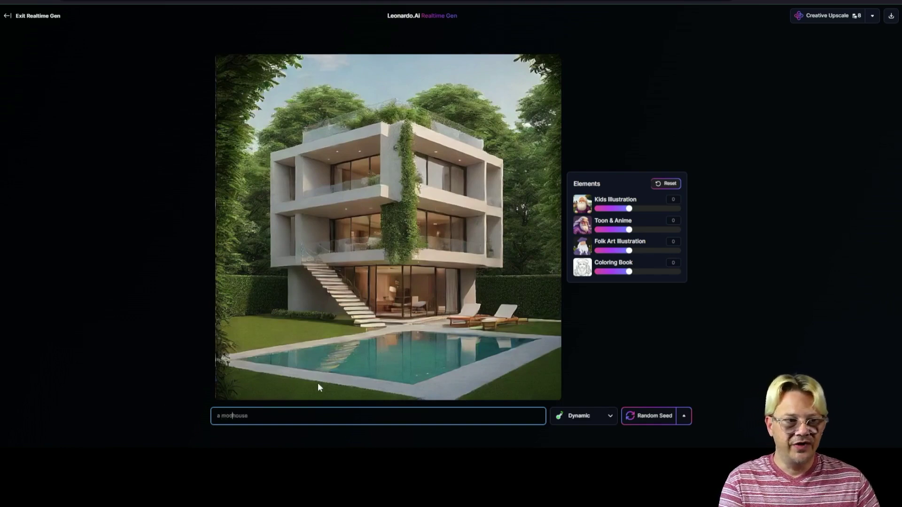
{"action": "type", "text": "st midw"}
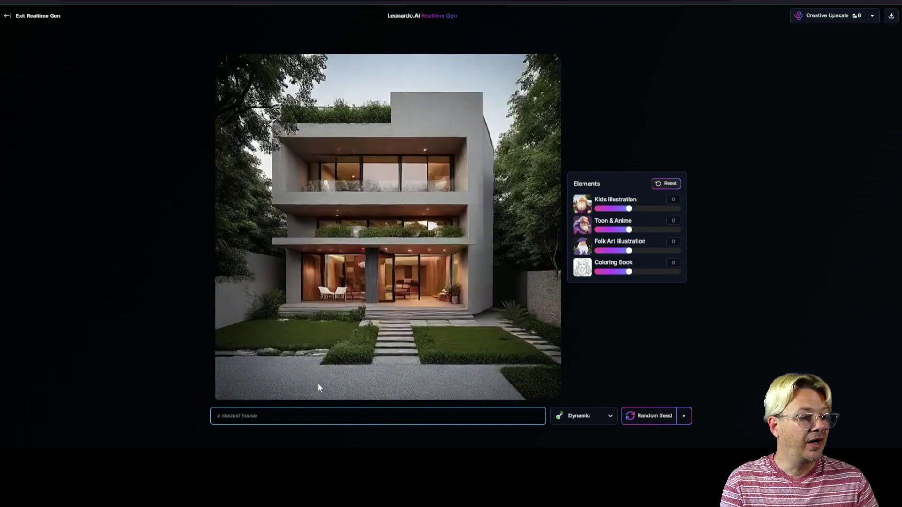
{"action": "type", "text": "estern"}
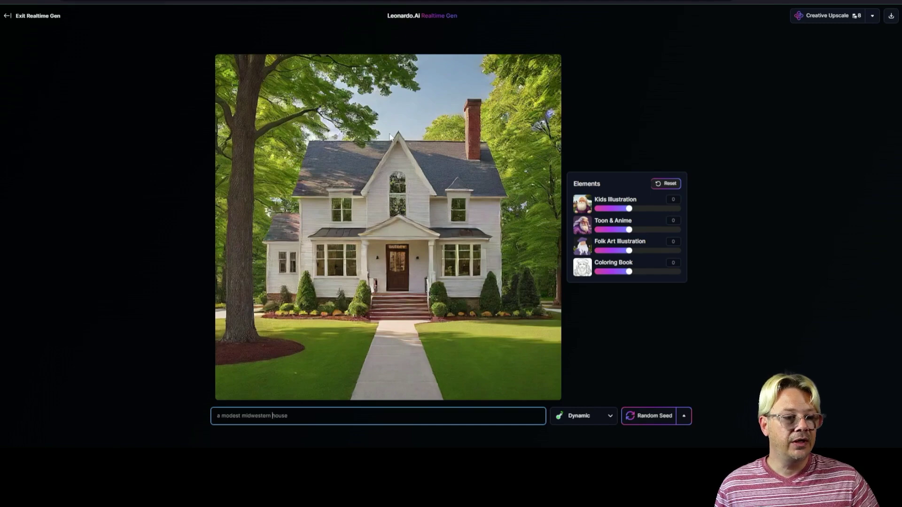
{"action": "left_click", "coordinate": [822, 16]}
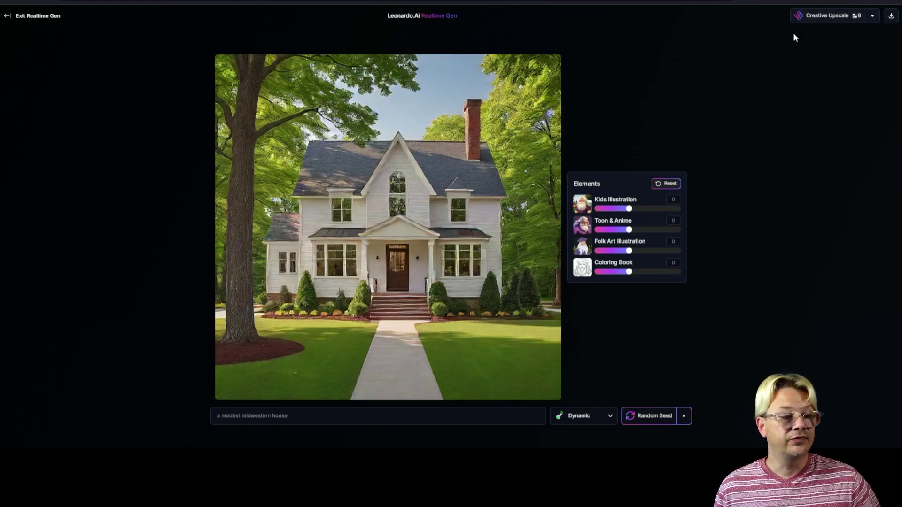
{"action": "left_click", "coordinate": [313, 418]}
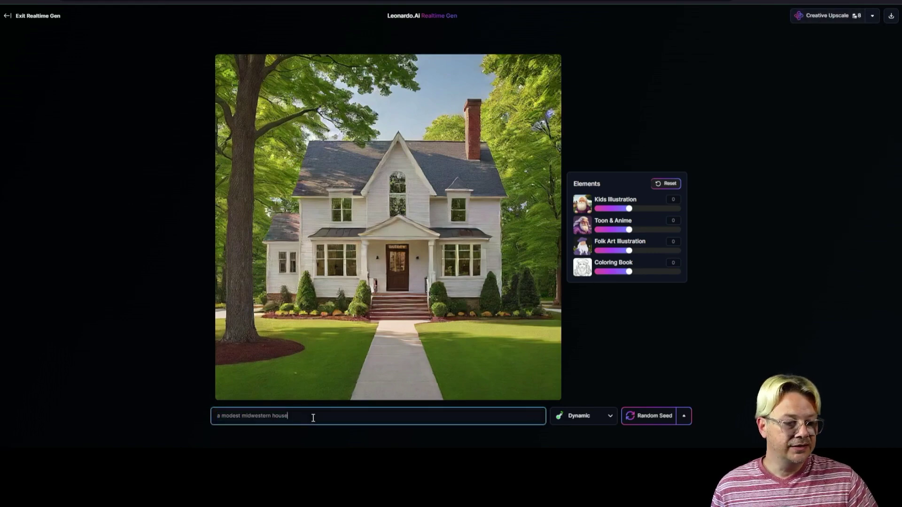
{"action": "key", "text": "ctrl+a"}
{"action": "type", "text": "a cat and a dog are friends"}
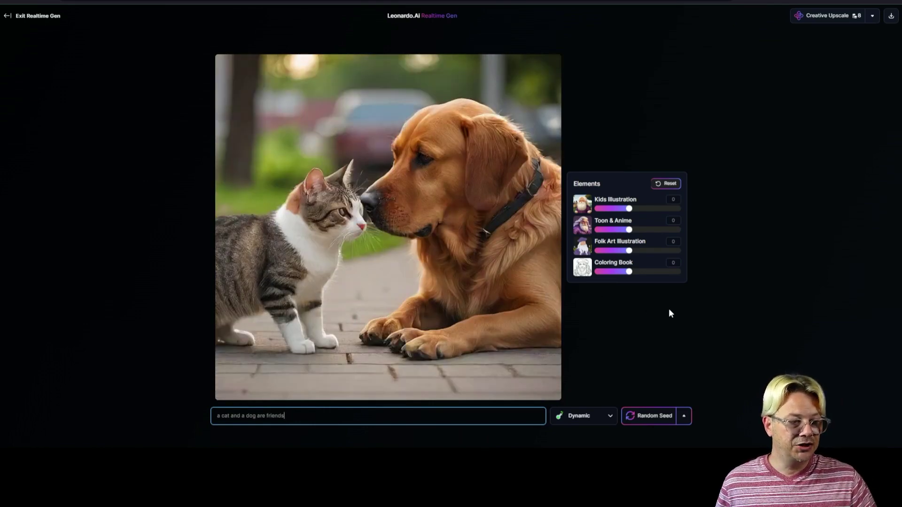
Step: Add a period to the end of 'a cat and a dog are friends'
{"action": "type", "text": "."}
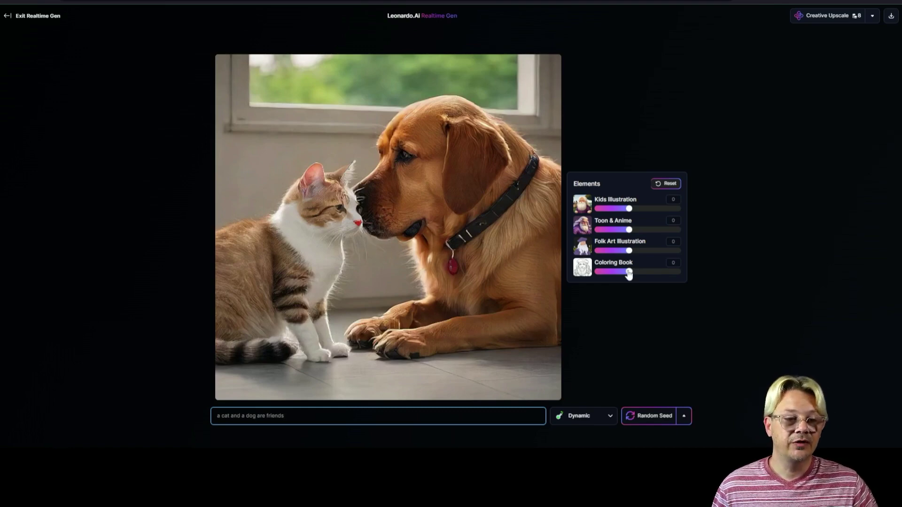
Step: Try Coloring Book at 0.9 and 0.5, then set it back to 0
{"action": "left_click_drag", "start_coordinate": [629, 274], "coordinate": [660, 273]}
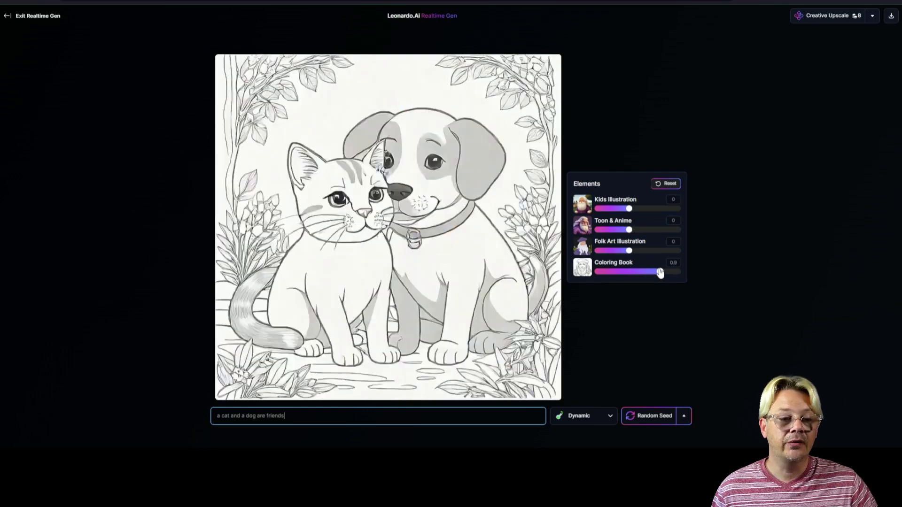
{"action": "left_click", "coordinate": [672, 273]}
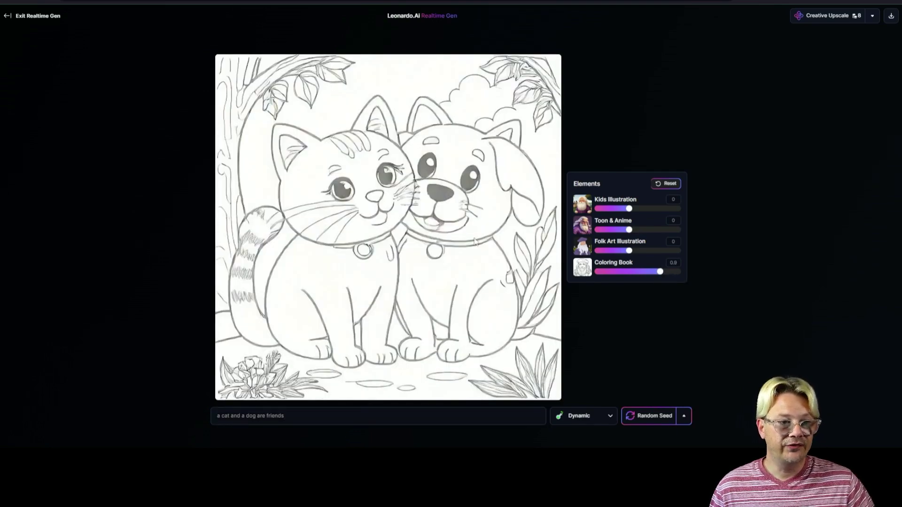
{"action": "left_click_drag", "start_coordinate": [660, 273], "coordinate": [648, 276]}
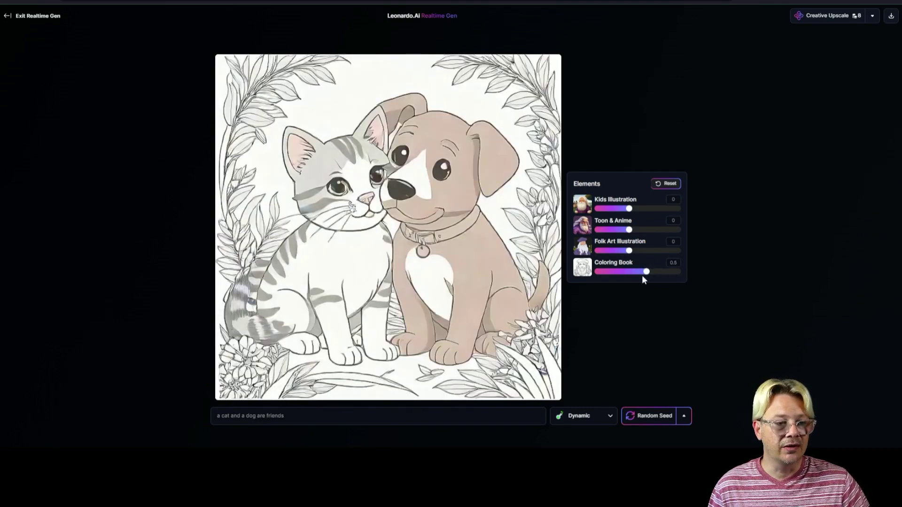
{"action": "left_click_drag", "start_coordinate": [646, 272], "coordinate": [660, 276]}
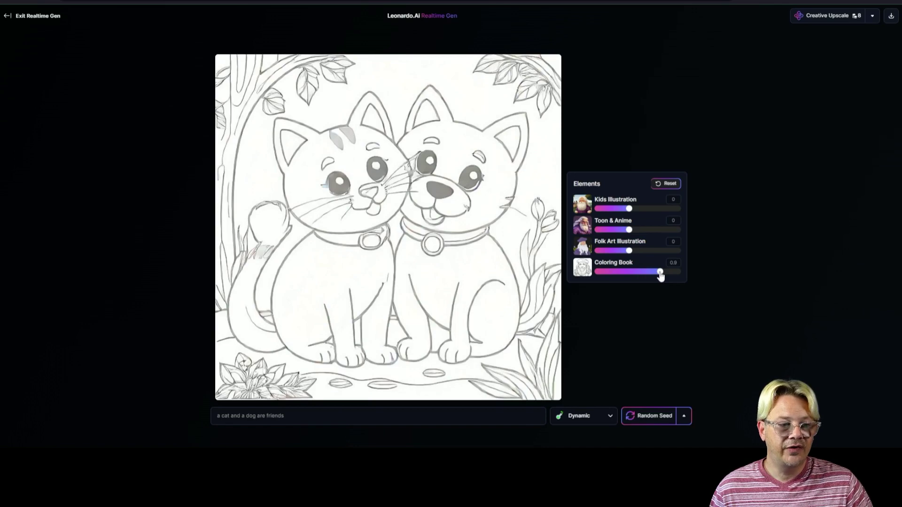
{"action": "left_click_drag", "start_coordinate": [660, 276], "coordinate": [631, 276]}
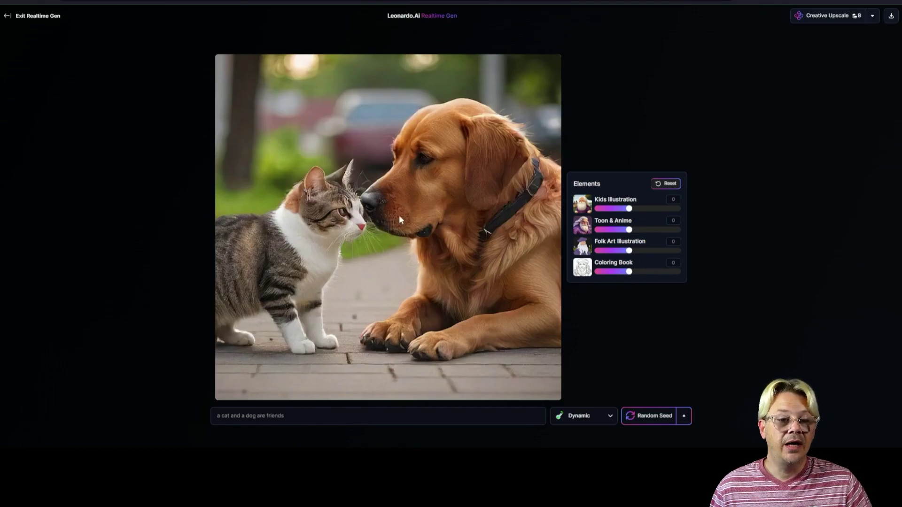
Step: Push Kids Illustration to 1.5 and back to 0, adjust Toon & Anime, reset Folk Art to 0
{"action": "left_click_drag", "start_coordinate": [630, 208], "coordinate": [650, 213]}
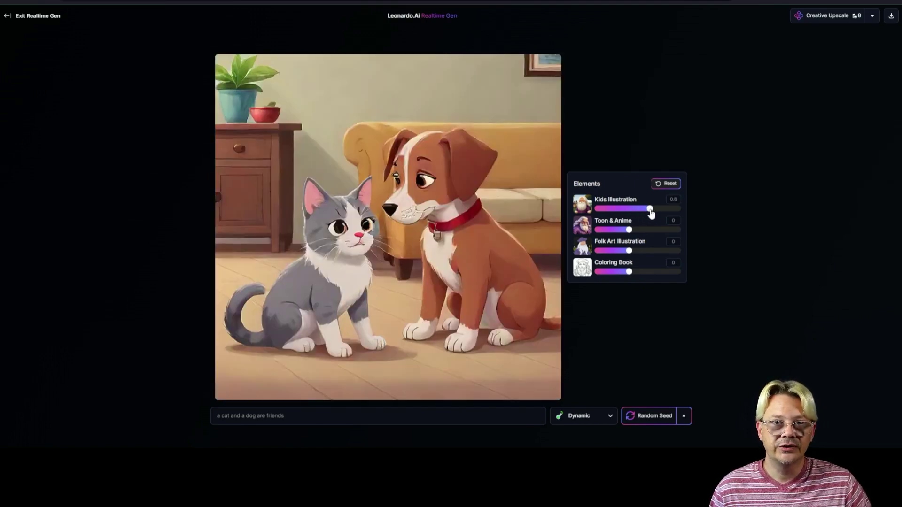
{"action": "left_click_drag", "start_coordinate": [651, 213], "coordinate": [681, 213]}
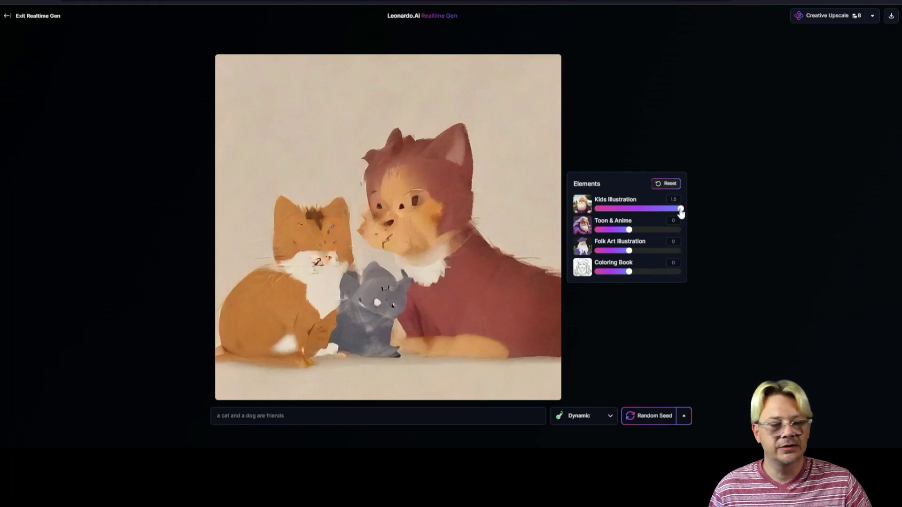
{"action": "left_click_drag", "start_coordinate": [681, 212], "coordinate": [677, 231]}
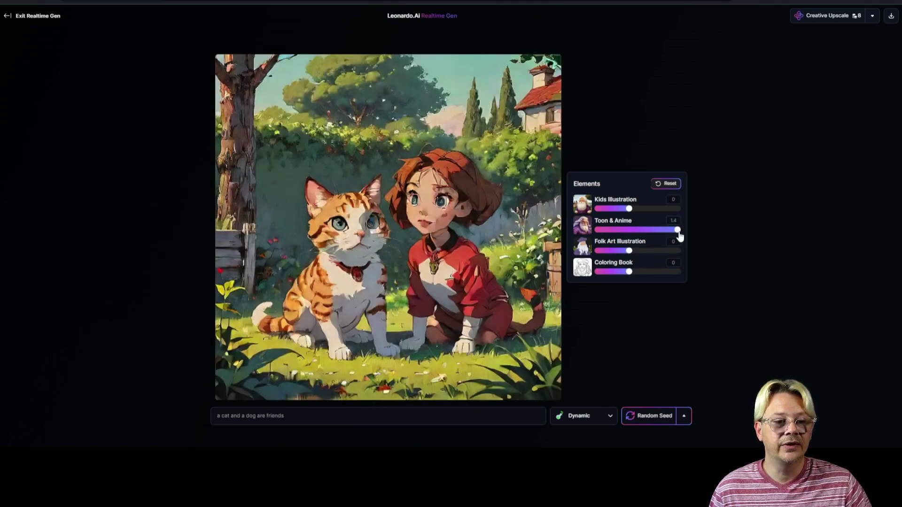
{"action": "left_click_drag", "start_coordinate": [677, 230], "coordinate": [685, 255]}
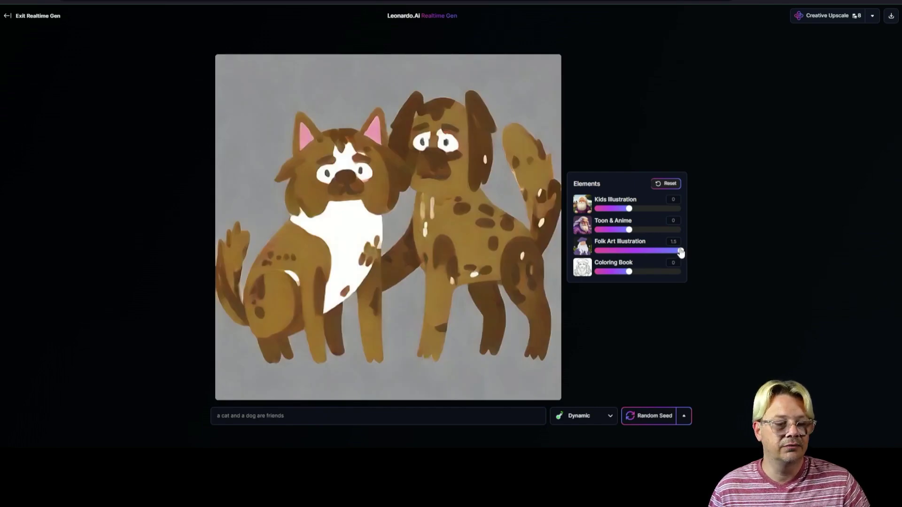
{"action": "left_click_drag", "start_coordinate": [681, 253], "coordinate": [631, 255]}
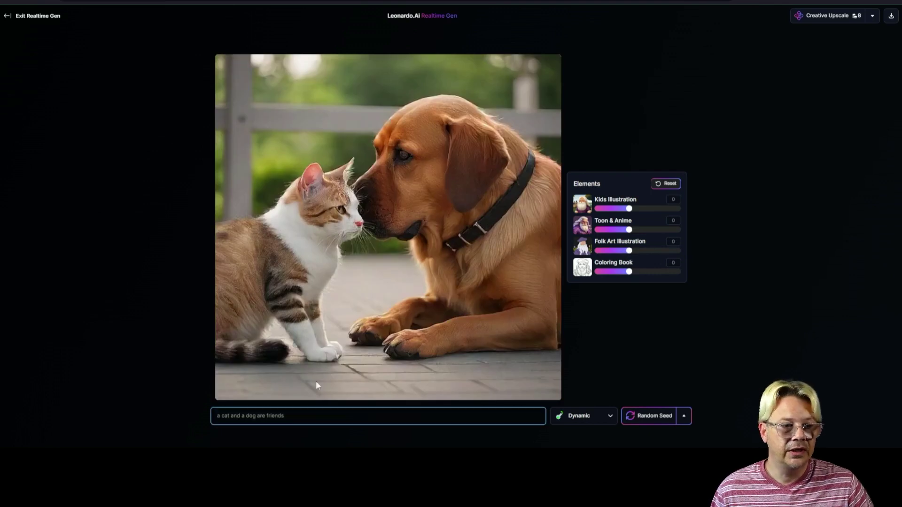
Step: Change the prompt to describe a black cat and a brown dog
{"action": "left_click", "coordinate": [297, 413]}
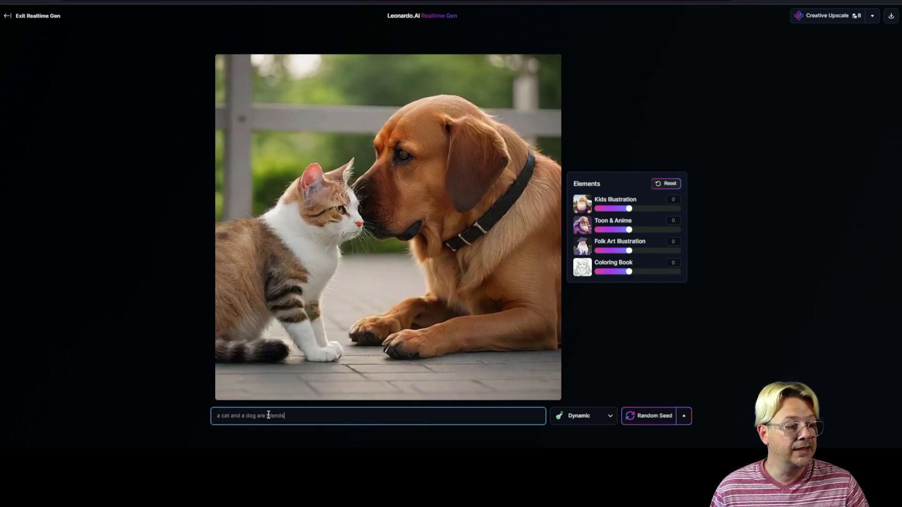
{"action": "left_click", "coordinate": [222, 416]}
{"action": "type", "text": "black"}
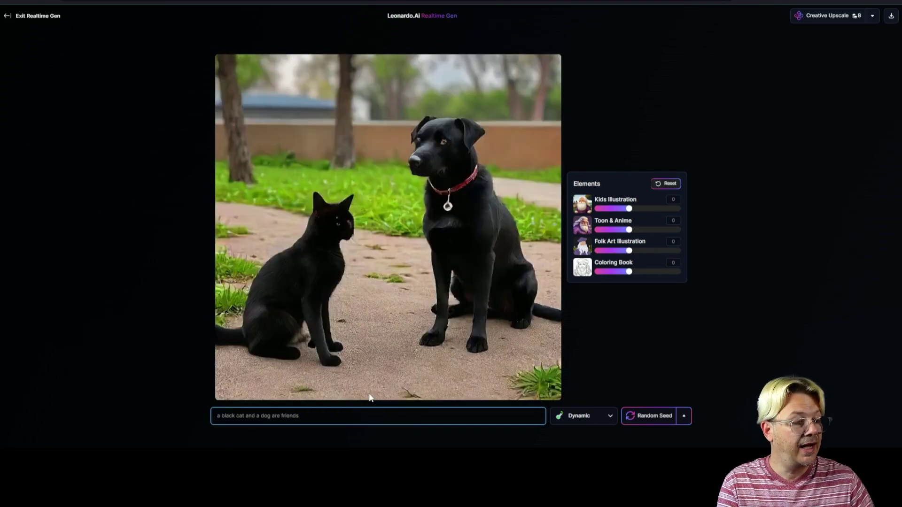
{"action": "key", "text": "ctrl+Right"}
{"action": "key", "text": "ctrl+Right"}
{"action": "key", "text": "ctrl+Right"}
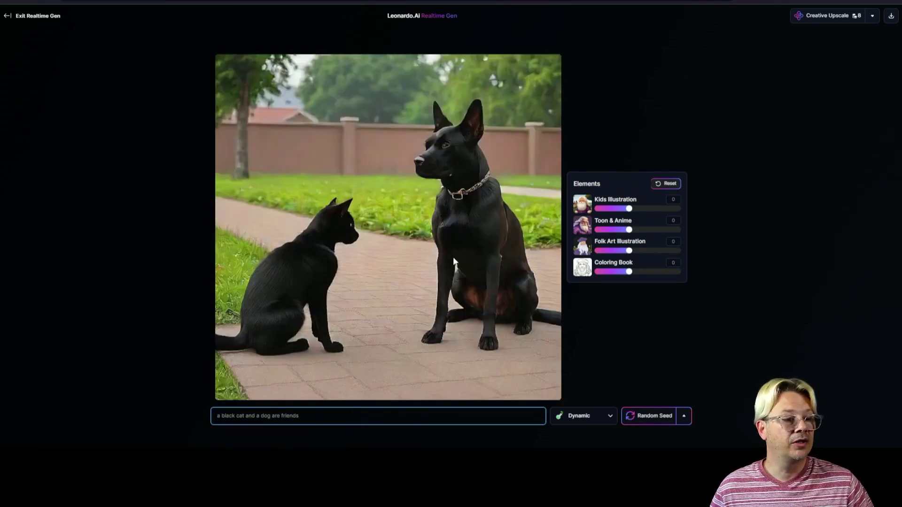
{"action": "type", "text": "brown"}
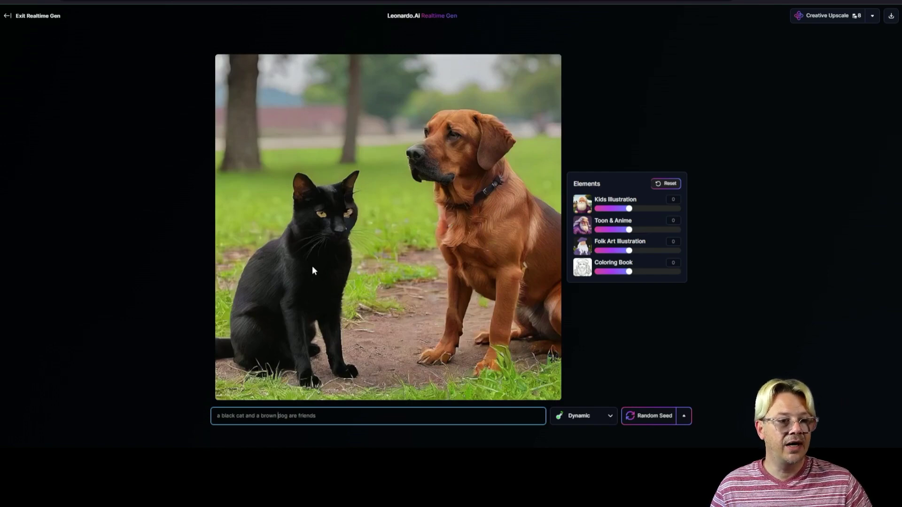
Step: Reroll the seed three times for variations, then exit Realtime Gen
{"action": "left_click", "coordinate": [650, 418]}
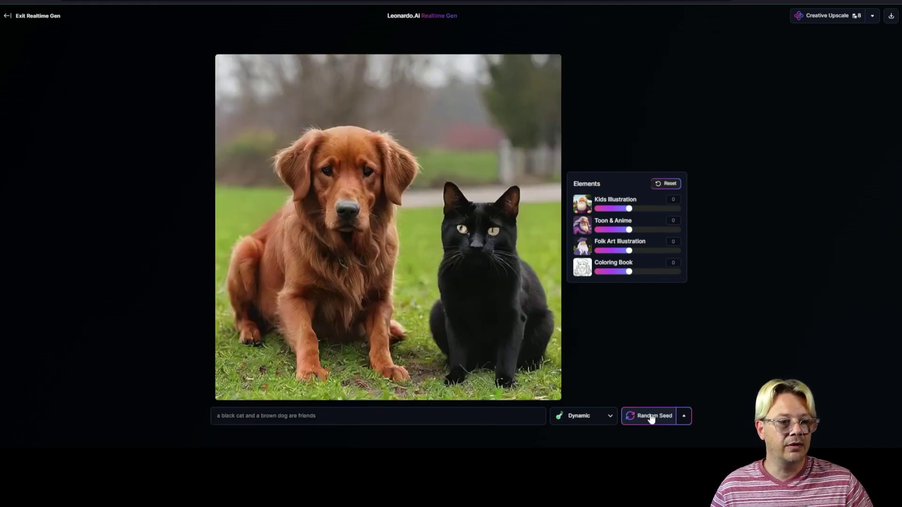
{"action": "left_click", "coordinate": [651, 418]}
{"action": "left_click", "coordinate": [651, 419]}
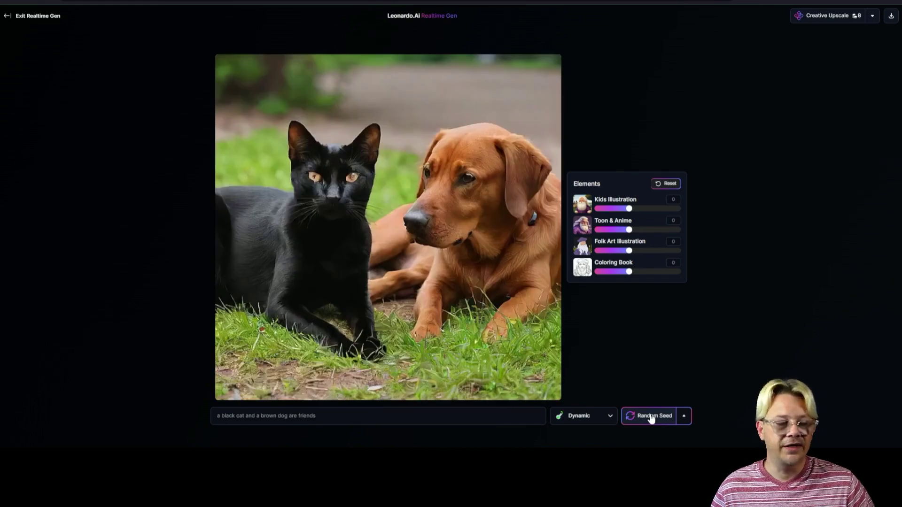
{"action": "left_click", "coordinate": [32, 21]}
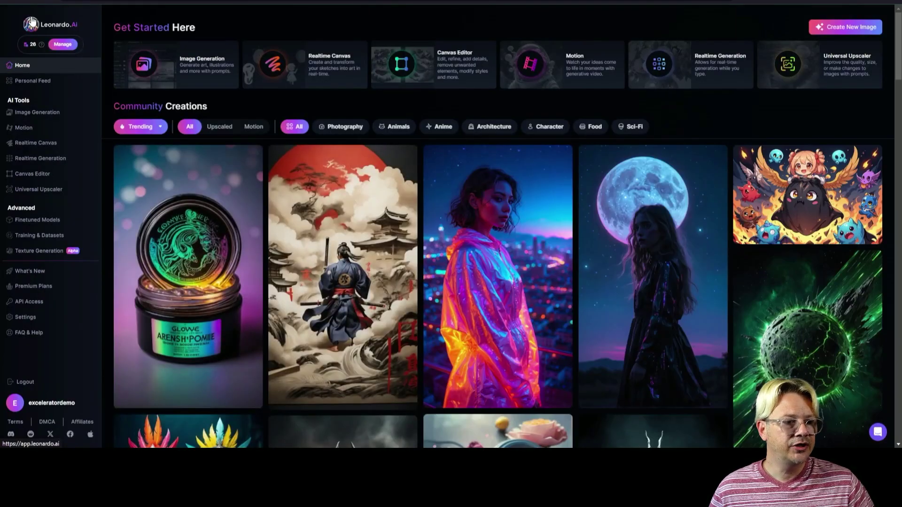
Step: Open 'A modest midwestern house' from Personal Feed in its Alchemy Refiner version, enlarged
{"action": "left_click", "coordinate": [35, 82]}
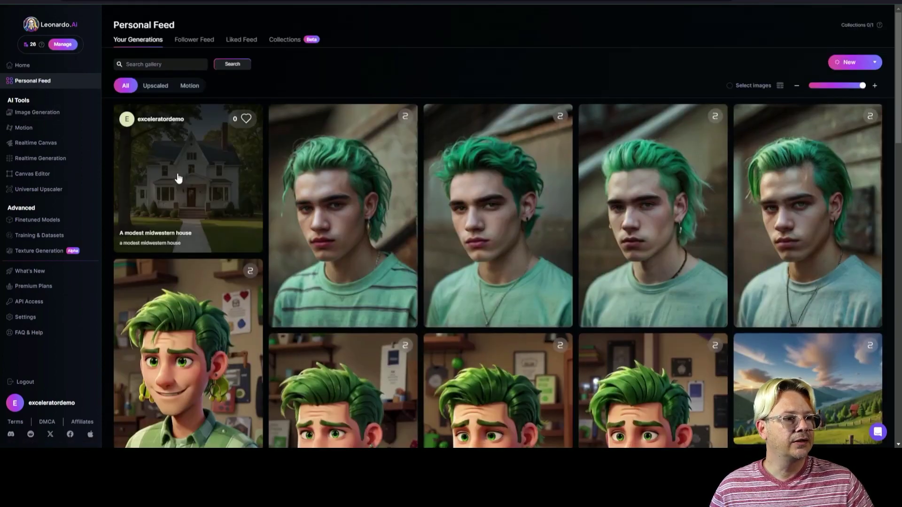
{"action": "left_click", "coordinate": [178, 178]}
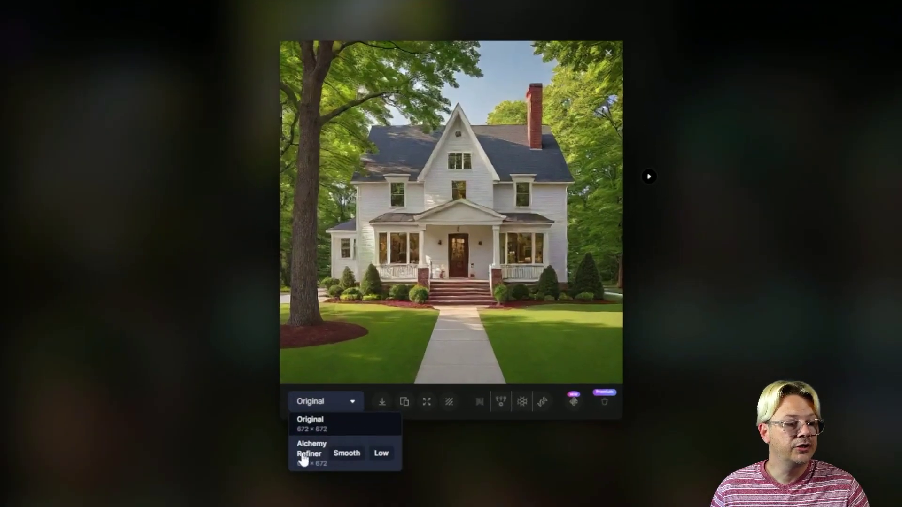
{"action": "left_click", "coordinate": [303, 458]}
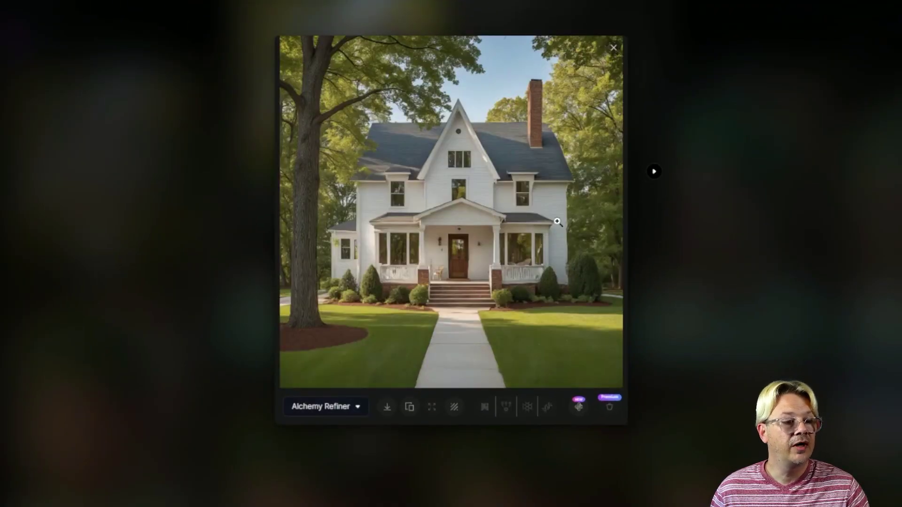
{"action": "left_click", "coordinate": [454, 307]}
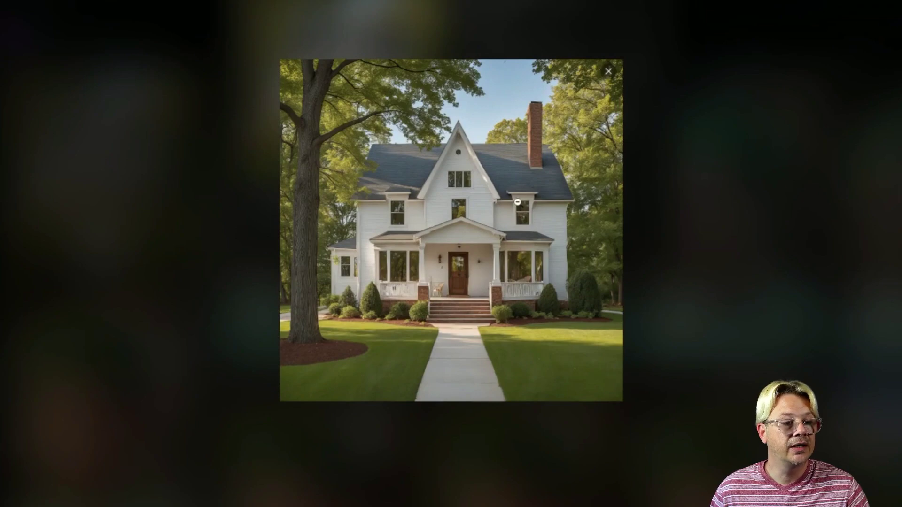